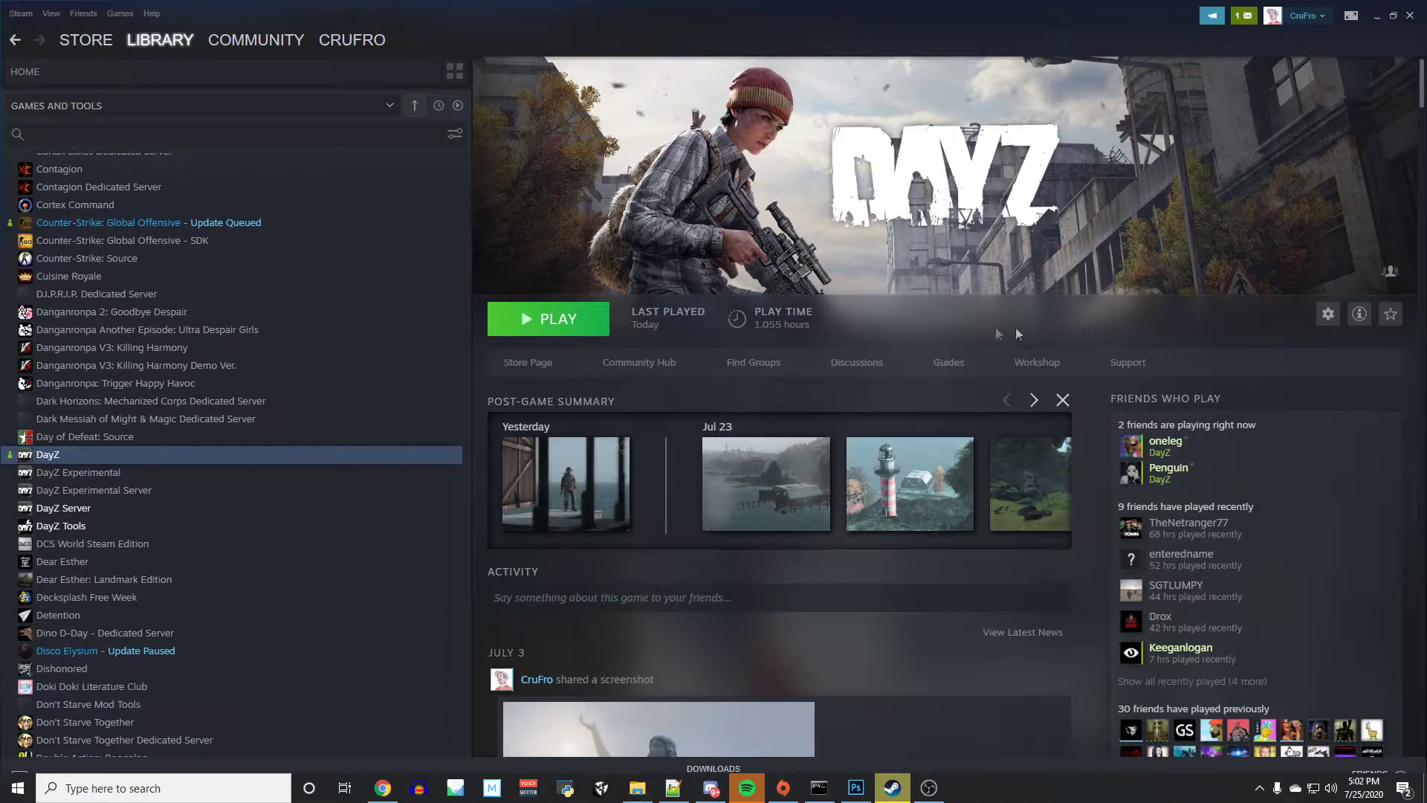
# - Start DayZ from the Steam library, choosing the normal 'Play DayZ' launch option
pyautogui.click(572, 323)
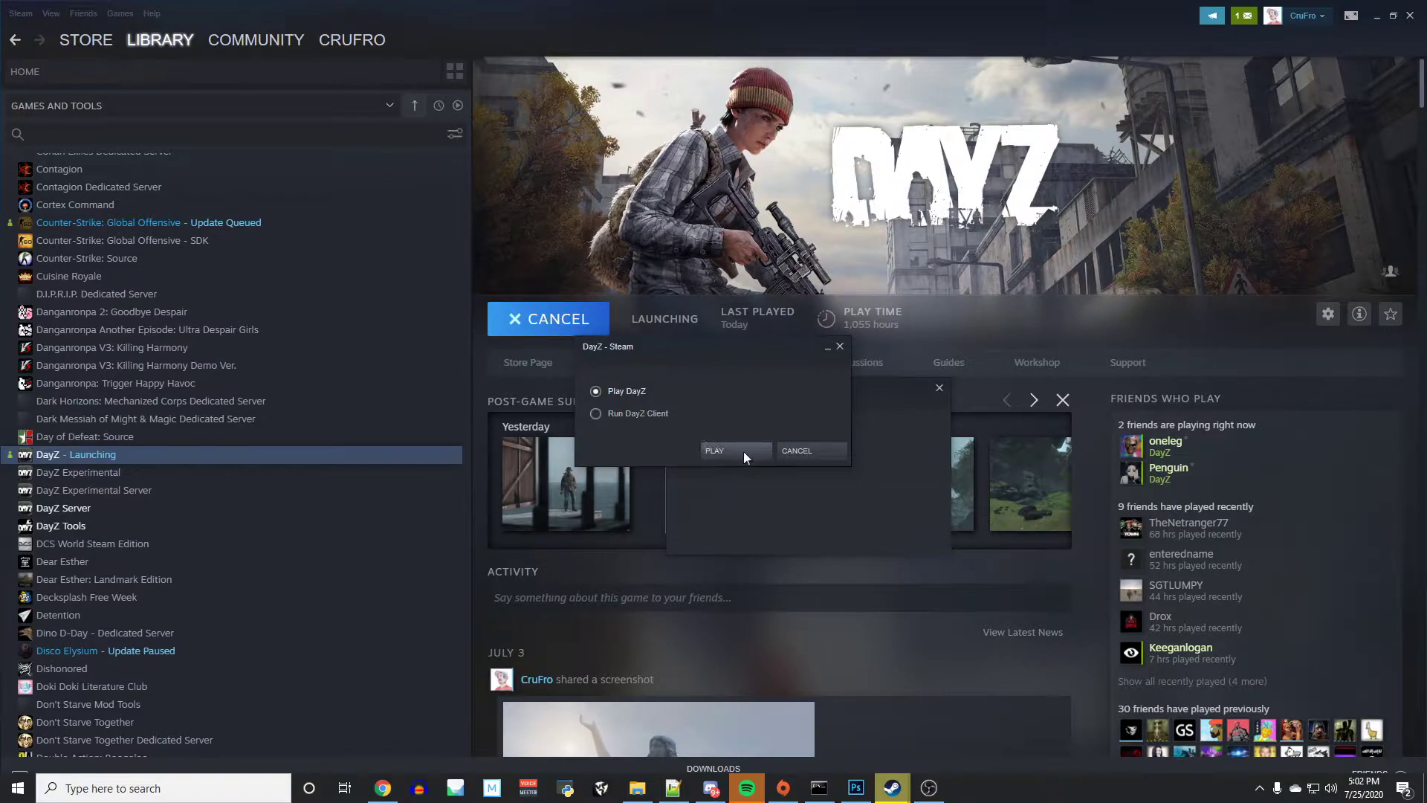
pyautogui.click(732, 448)
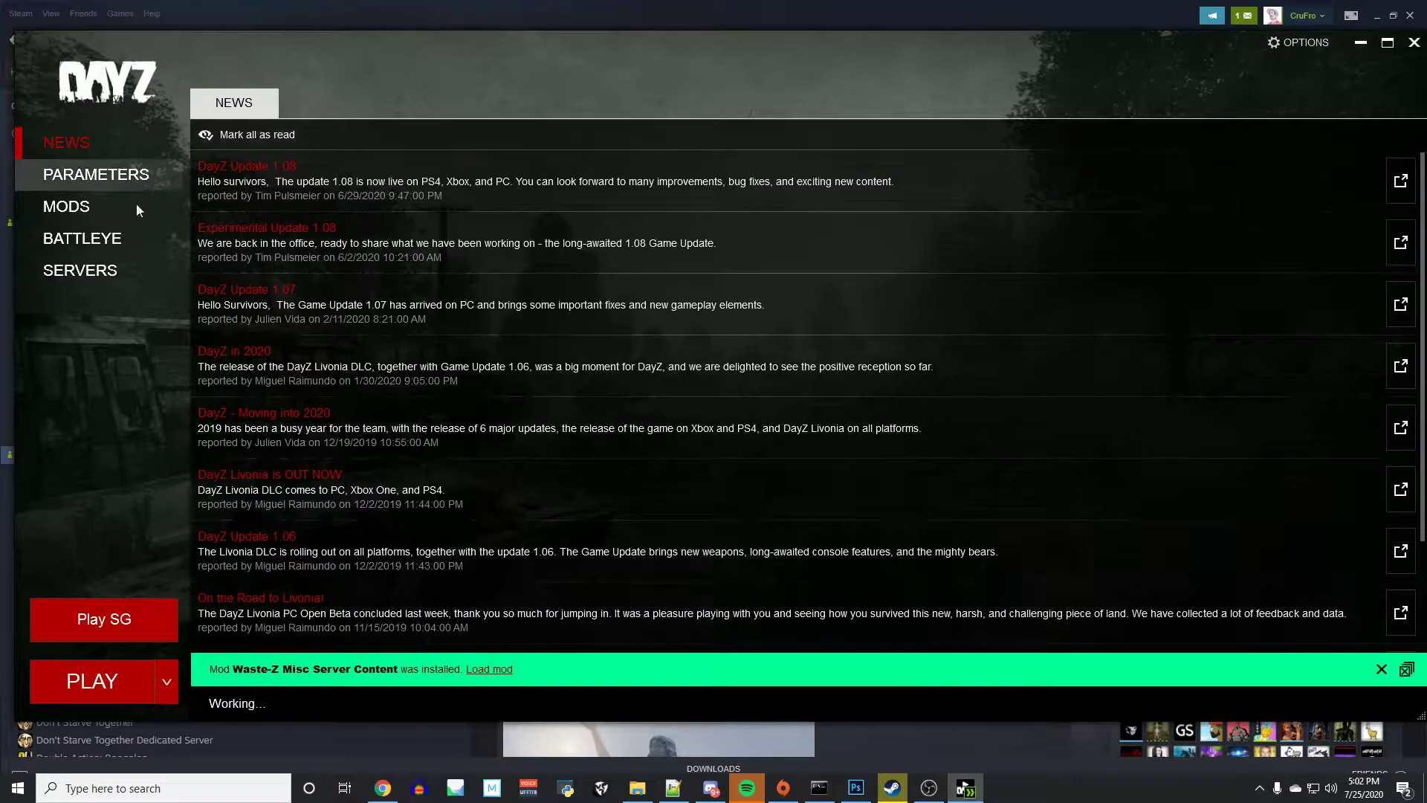
# - Show the Servers page on its Community list and search it for 'waste-z'
pyautogui.click(85, 271)
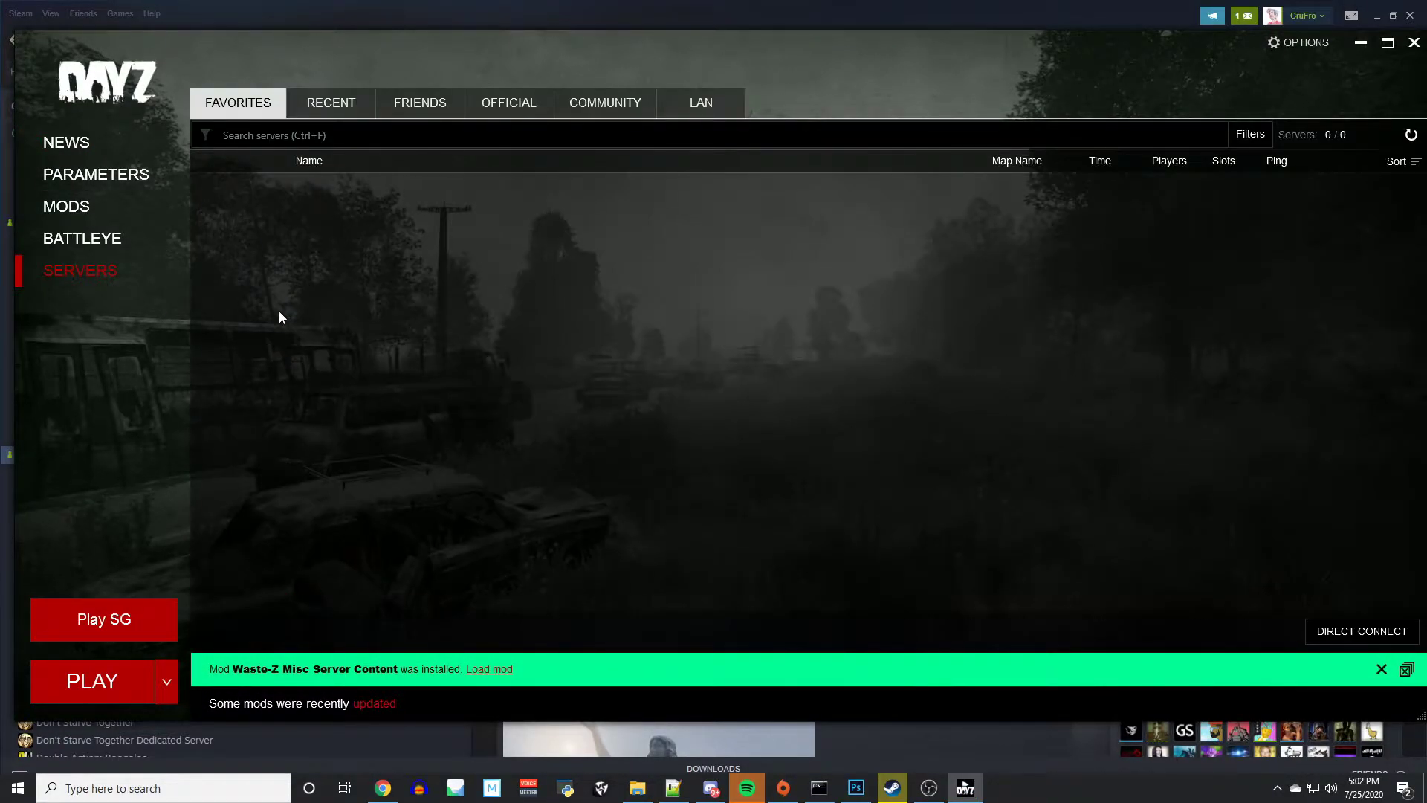
pyautogui.click(602, 103)
pyautogui.write('waste-z')
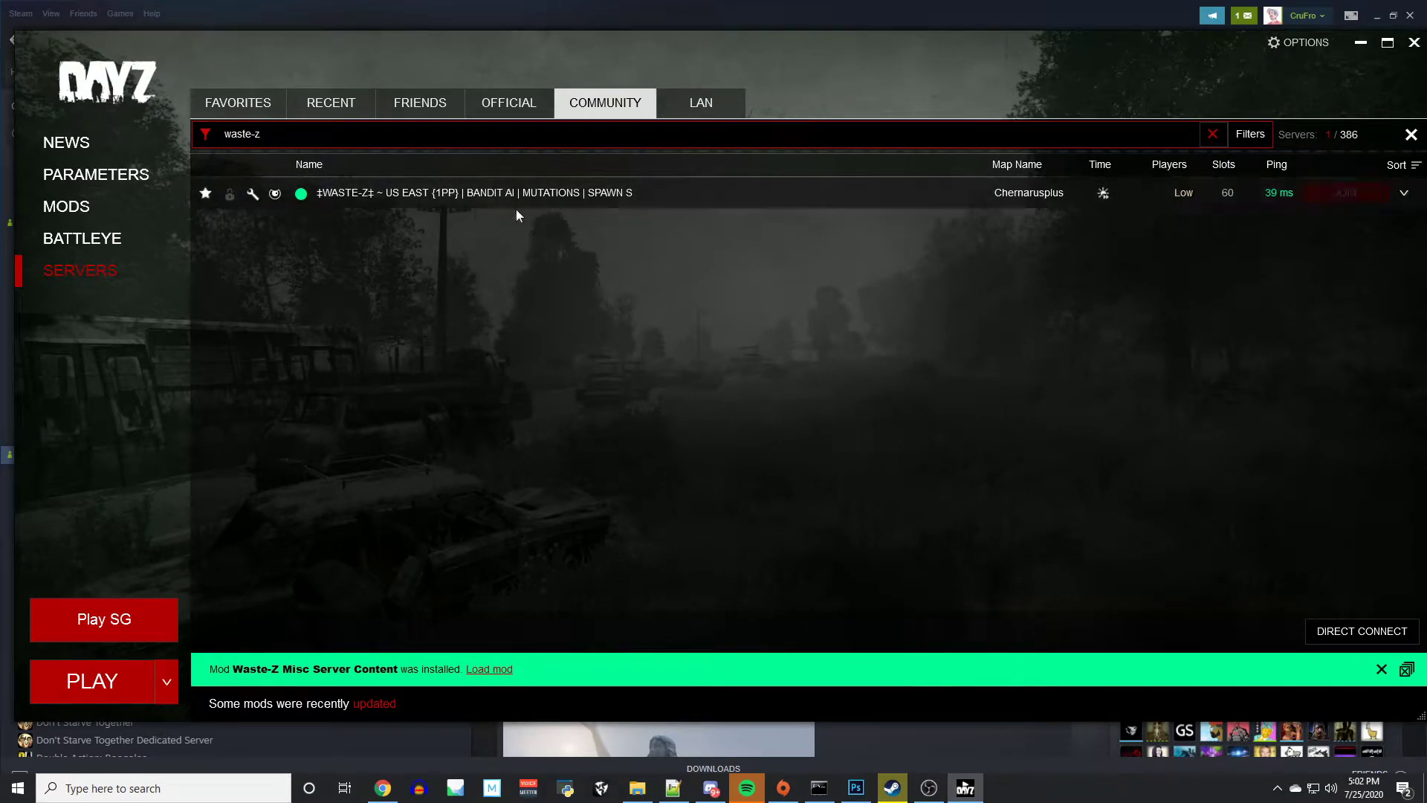
pyautogui.moveTo(780, 193)
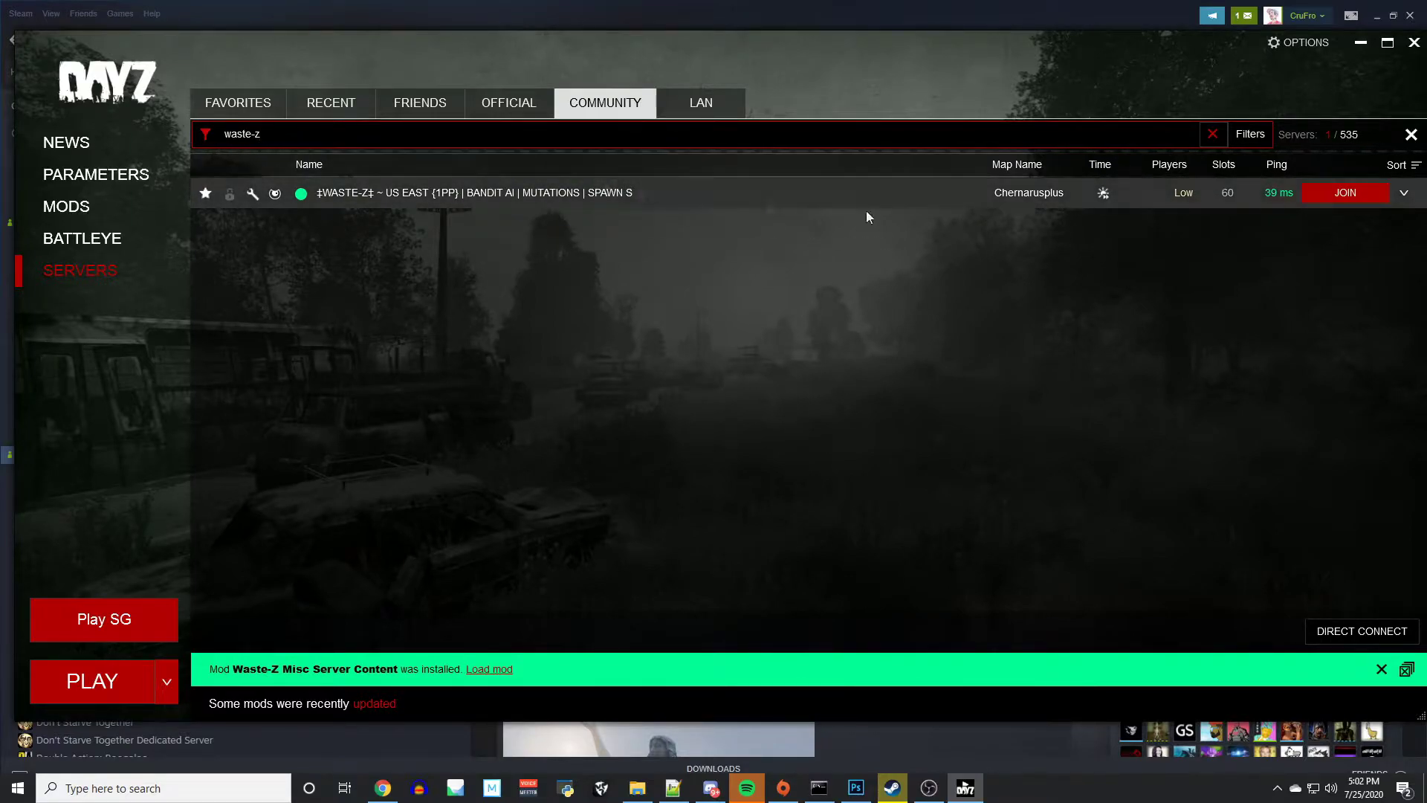
# - Expand the Waste-Z server's required-content details and join it via 'Setup DLCs and mods and join'
pyautogui.click(1405, 195)
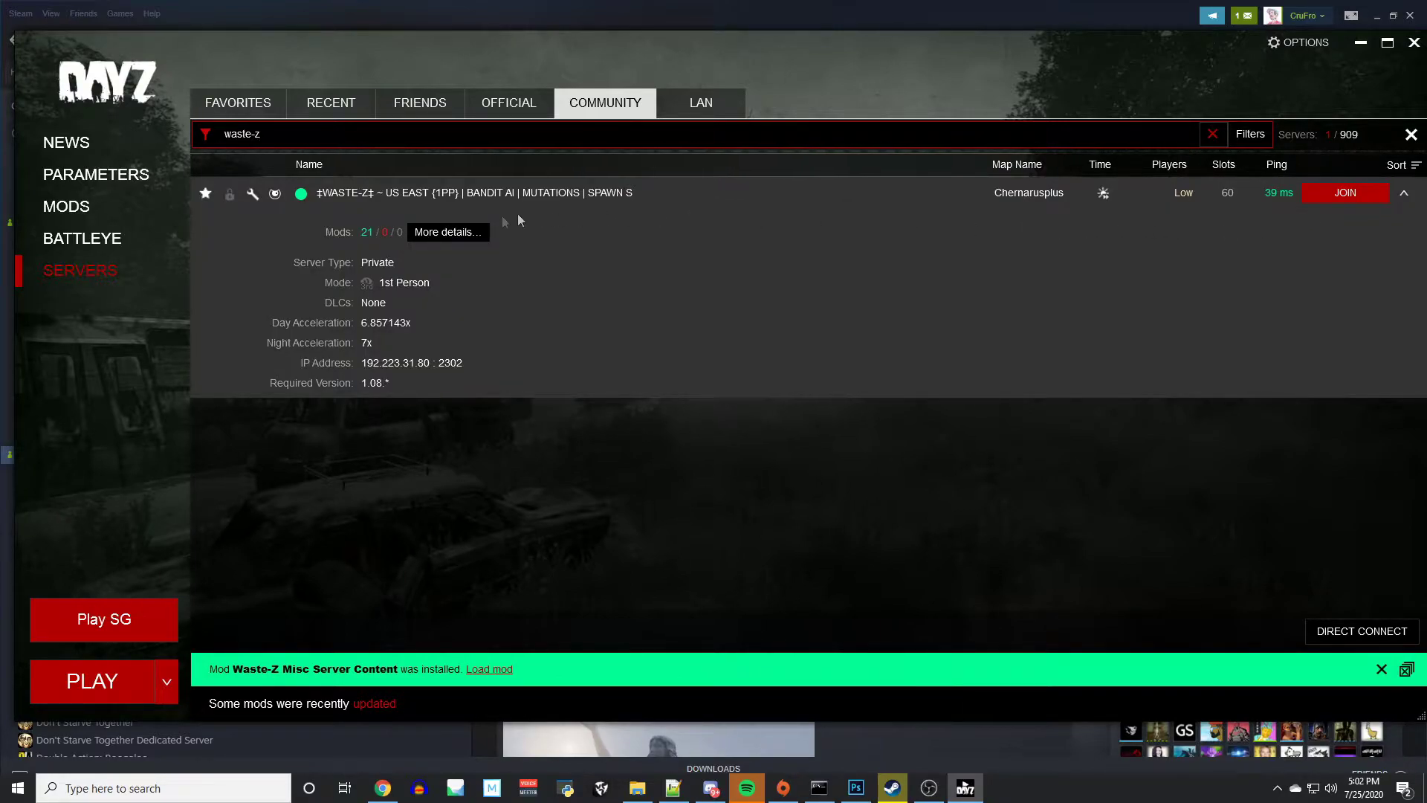
pyautogui.click(454, 235)
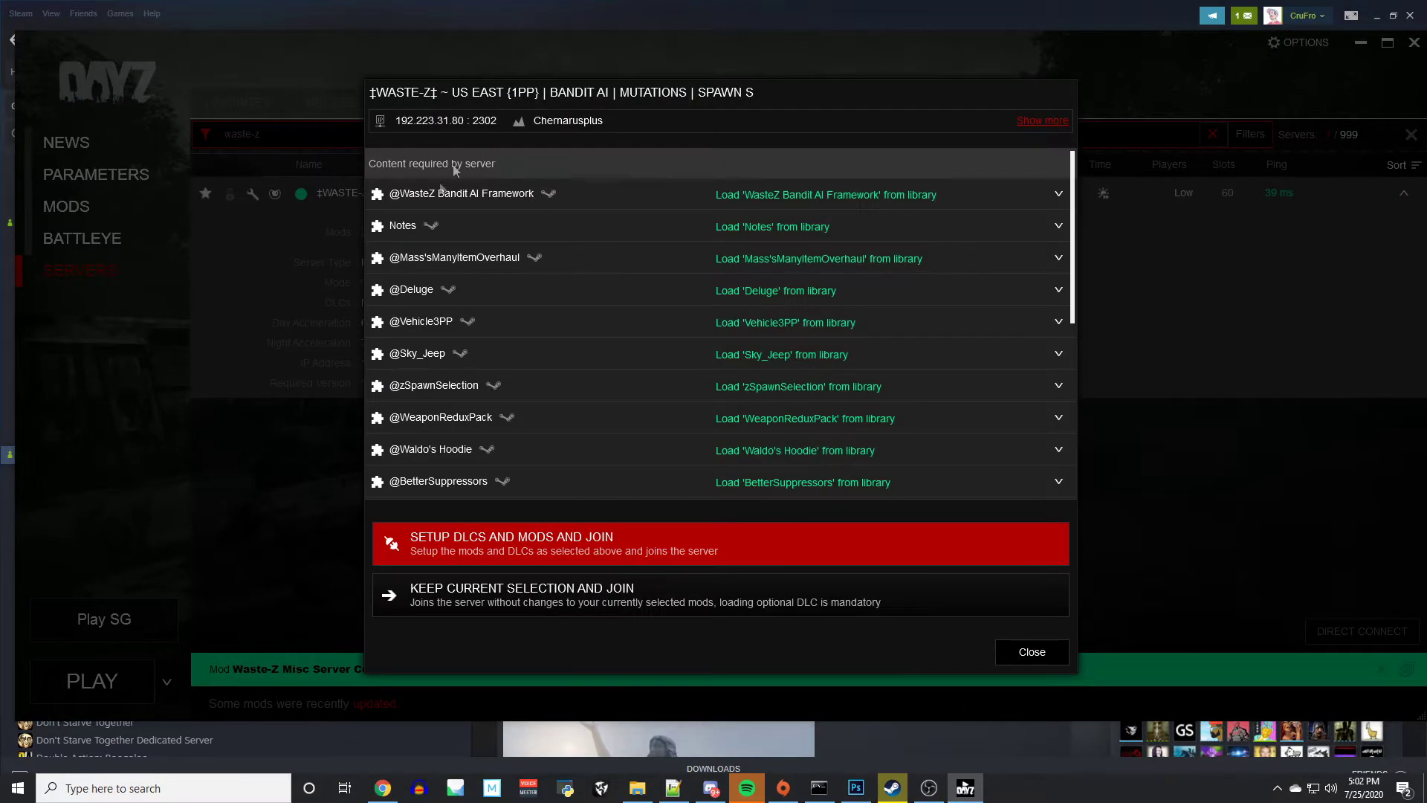
pyautogui.scroll(-3, 523, 188)
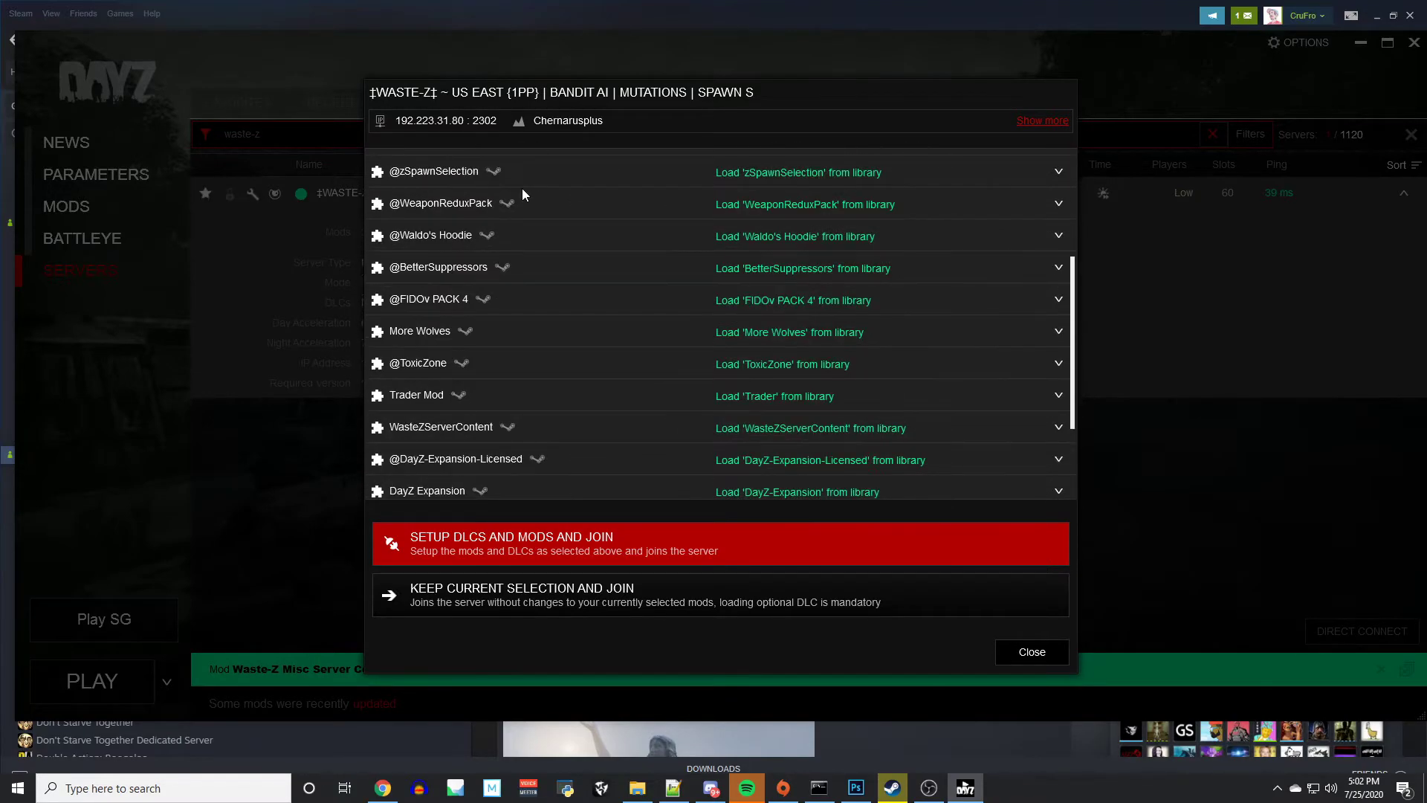
pyautogui.scroll(-2, 522, 189)
pyautogui.scroll(3, 600, 461)
pyautogui.scroll(2, 599, 461)
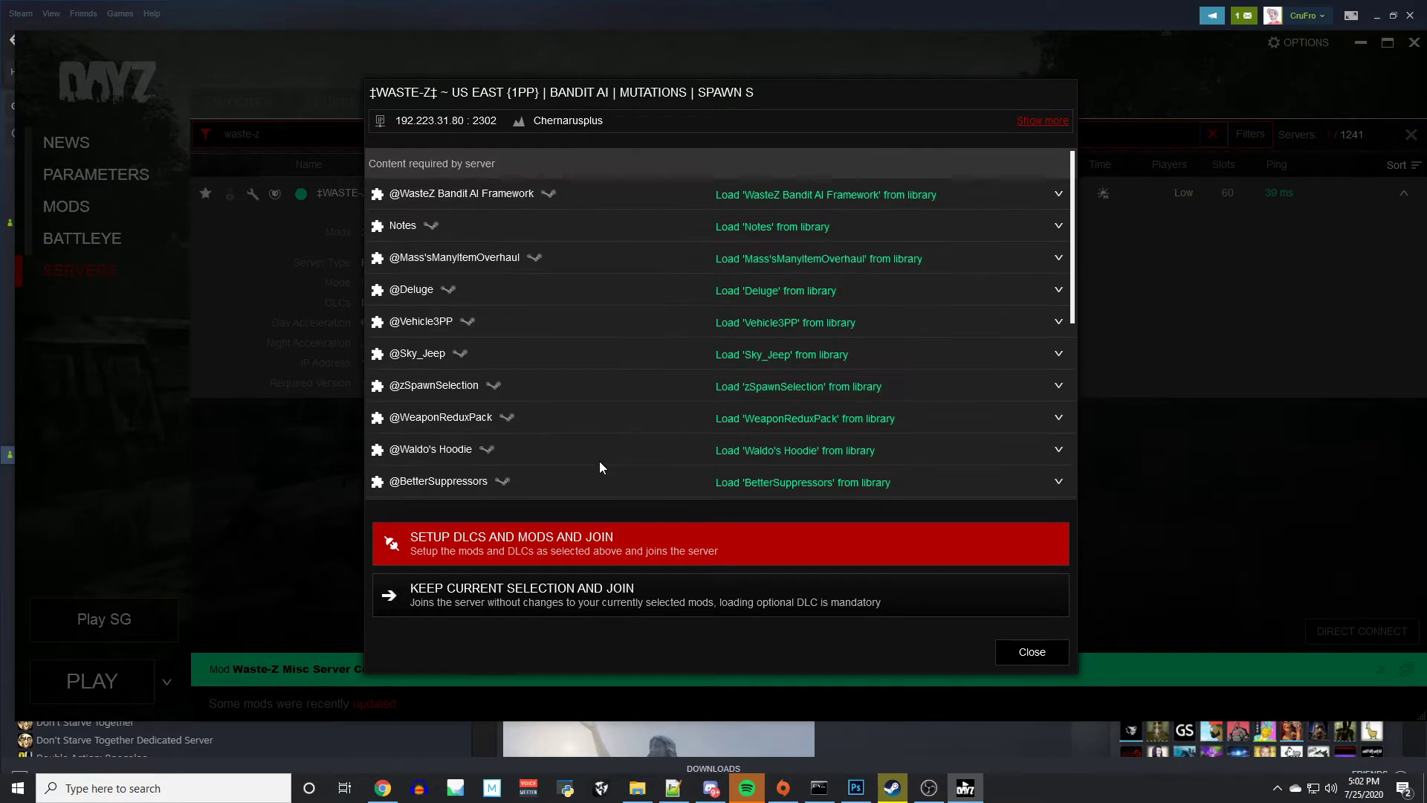
pyautogui.click(482, 559)
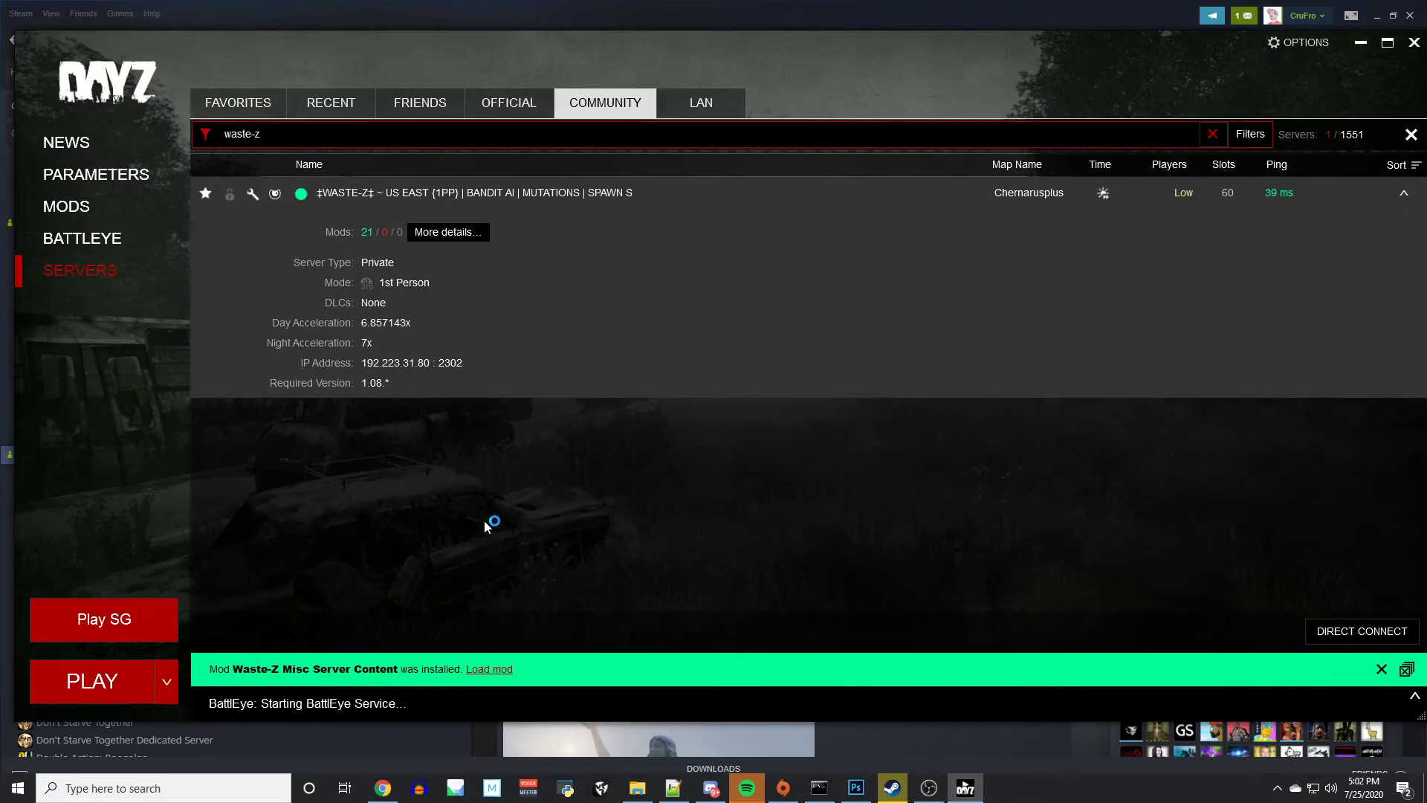